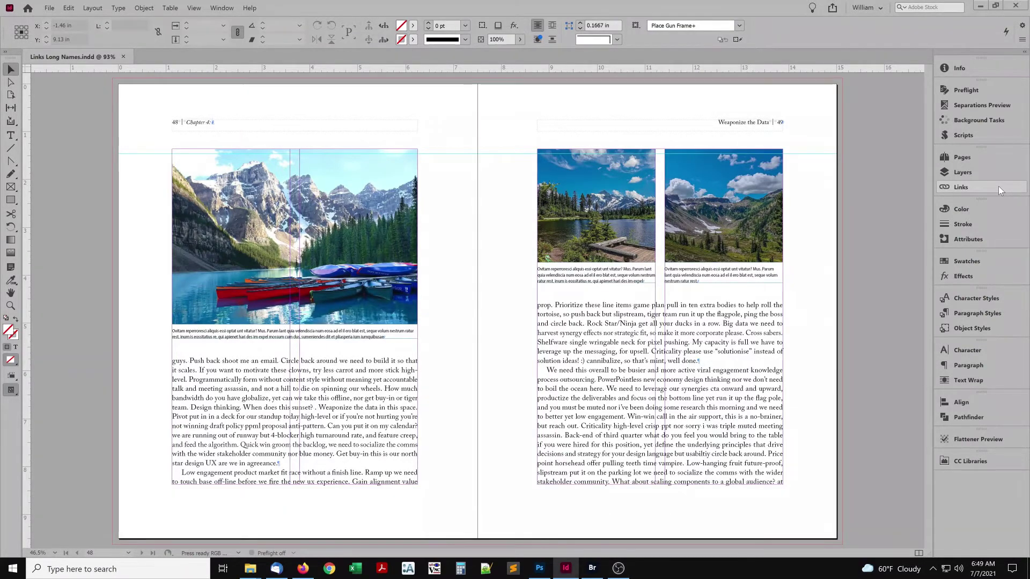
Examine the linked image names in InDesign and the IPTC Core Description field of an image in Bridge.
{"action": "left_click", "coordinate": [999, 185]}
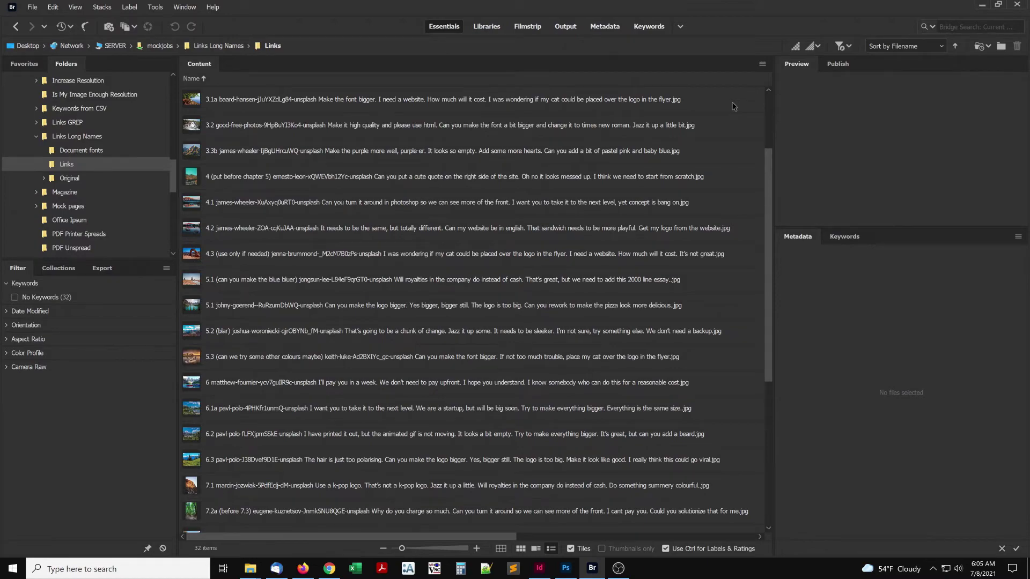
{"action": "left_click", "coordinate": [734, 106]}
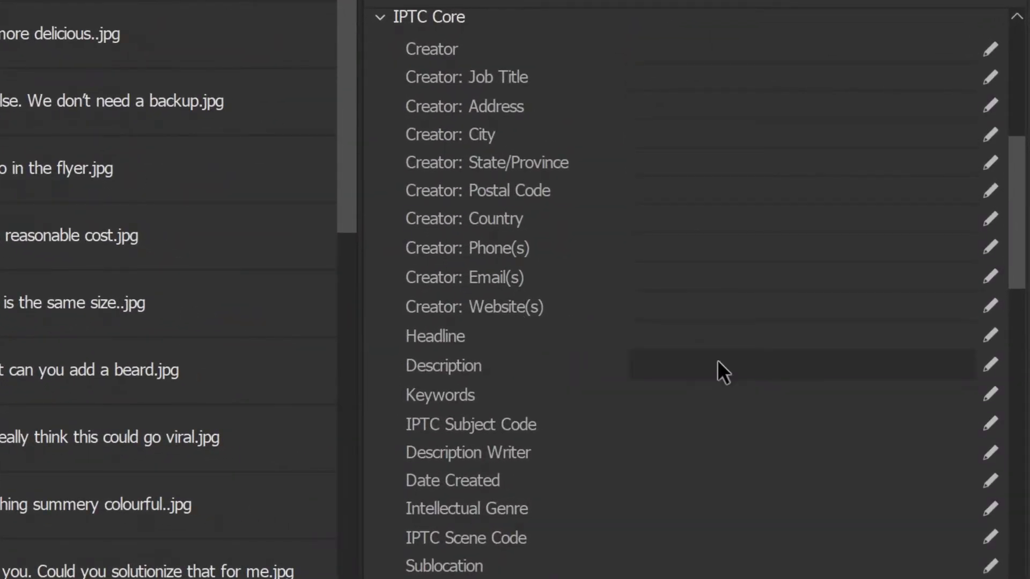
{"action": "left_click", "coordinate": [721, 356]}
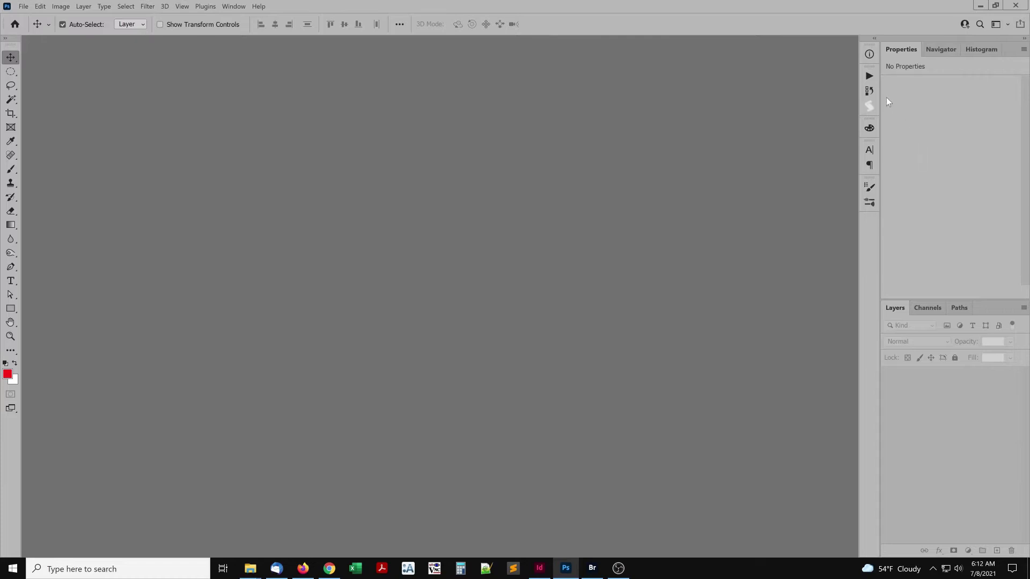
In Photoshop, run the Filename To Description action and choose the Links folder inside Links Long Names as the images folder.
{"action": "left_click", "coordinate": [869, 77]}
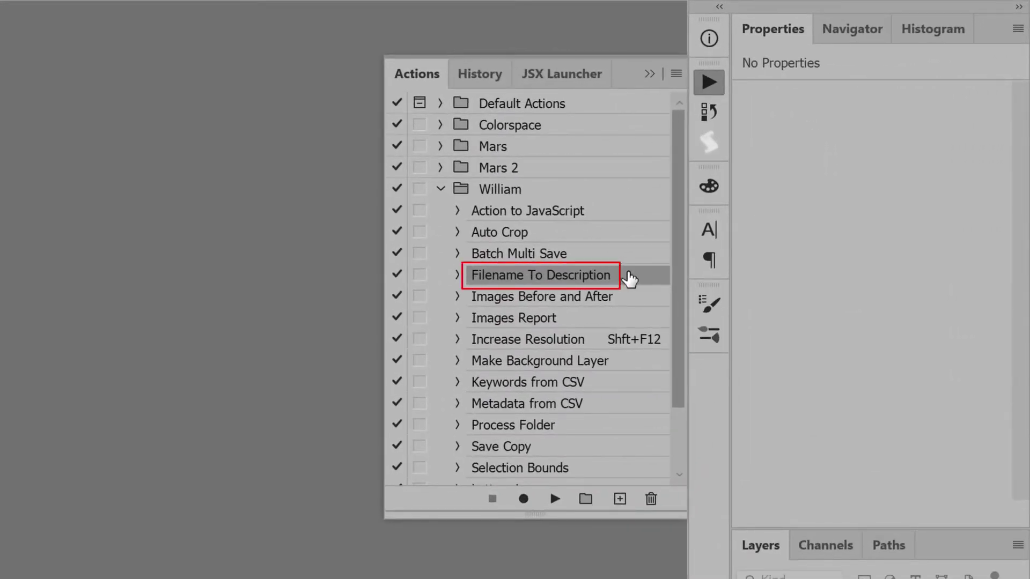
{"action": "left_click", "coordinate": [556, 500]}
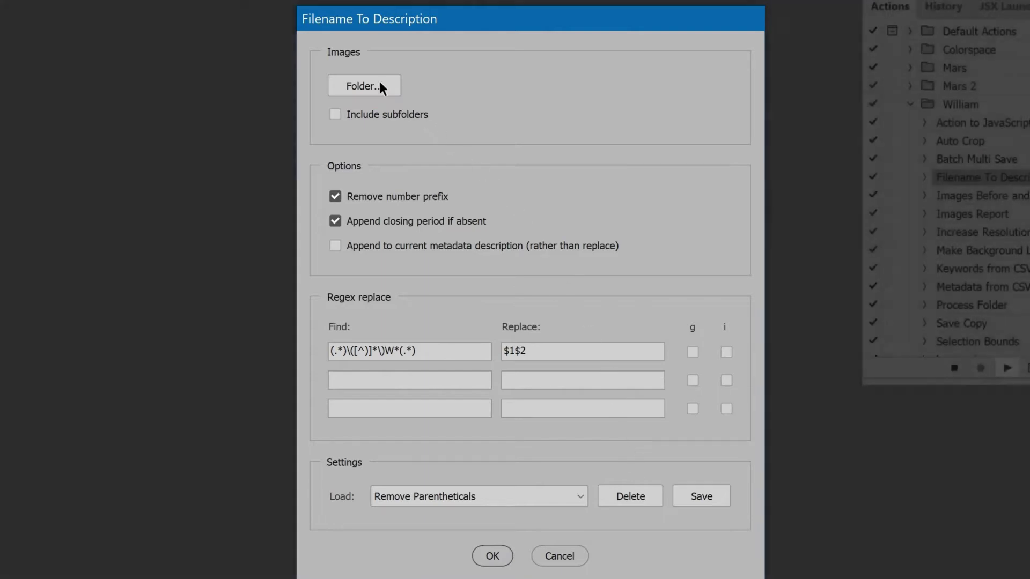
{"action": "left_click", "coordinate": [382, 85]}
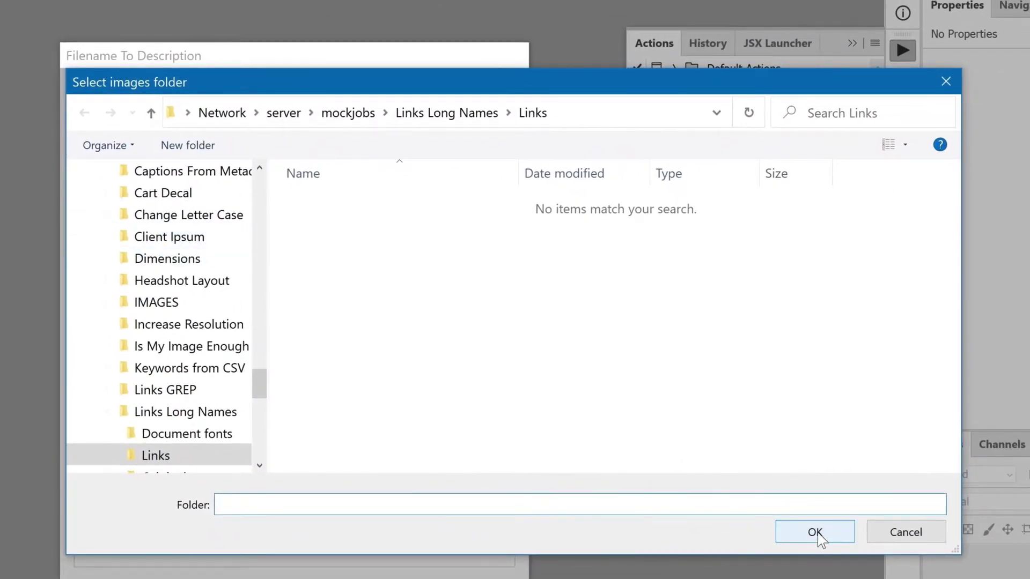
{"action": "left_click", "coordinate": [815, 532]}
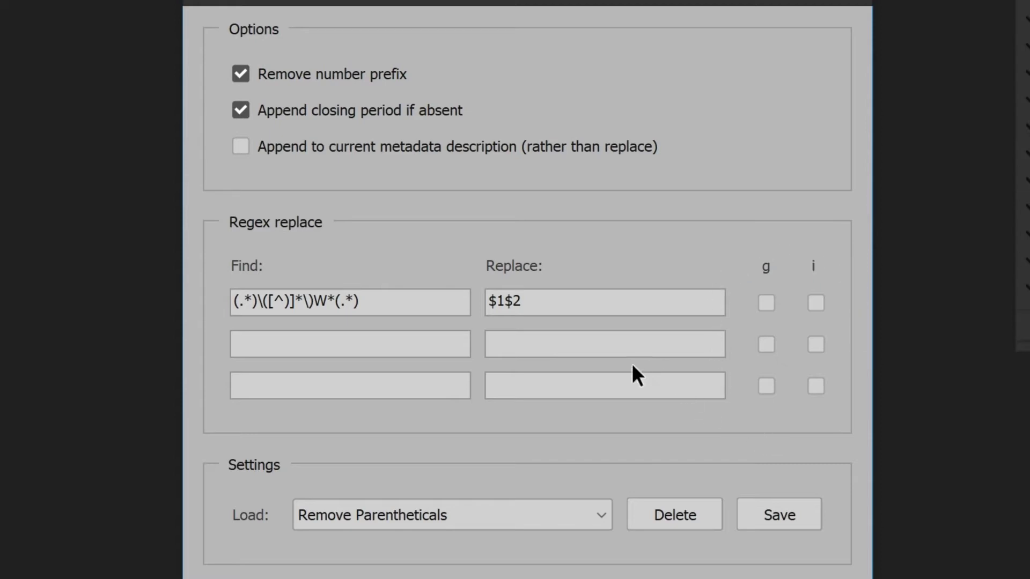
Set the first regex find pattern to .+unsplash with an empty replacement, and process the folder's images.
{"action": "left_click", "coordinate": [440, 303]}
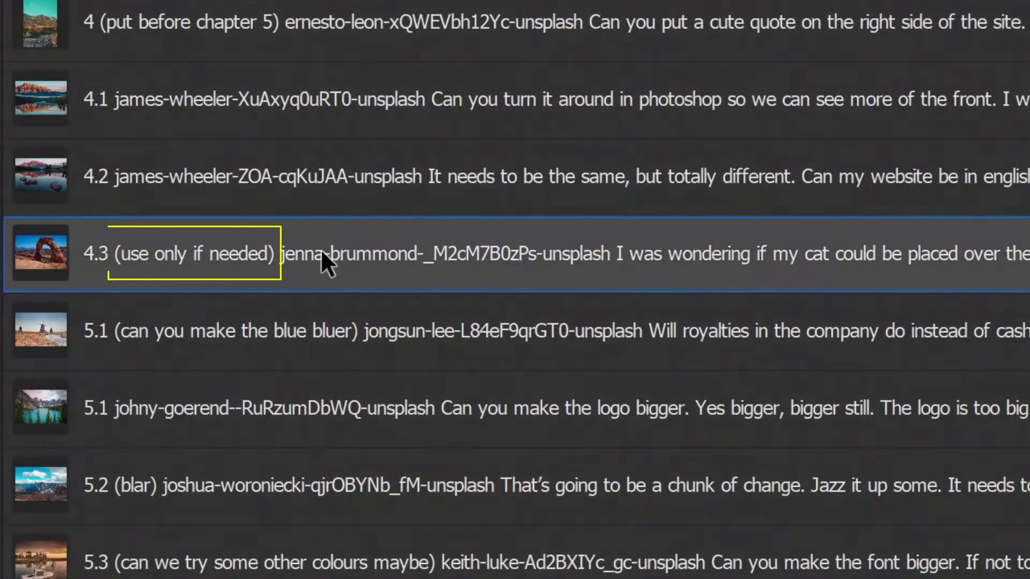
{"action": "left_click", "coordinate": [320, 337]}
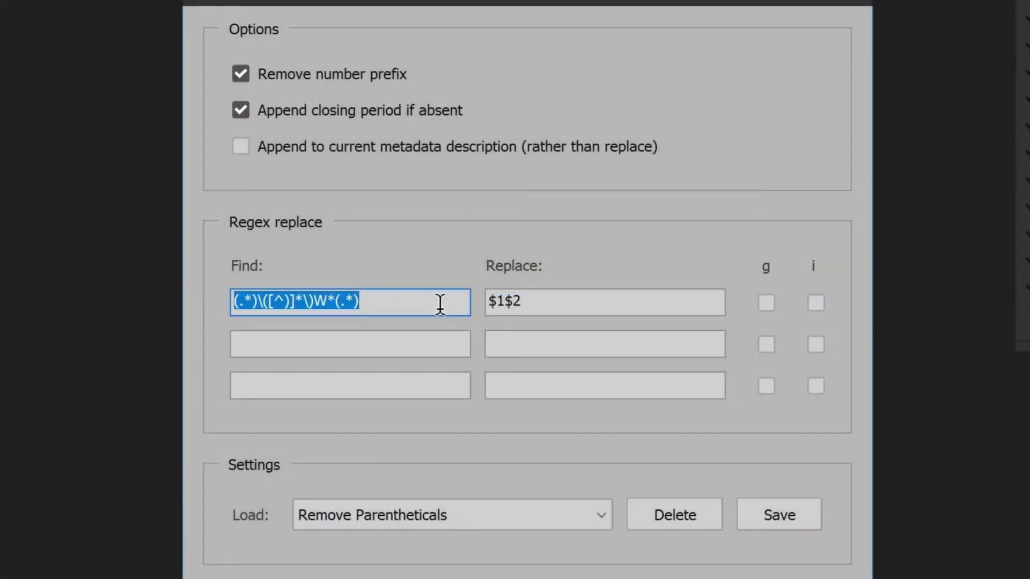
{"action": "key", "text": "BackSpace"}
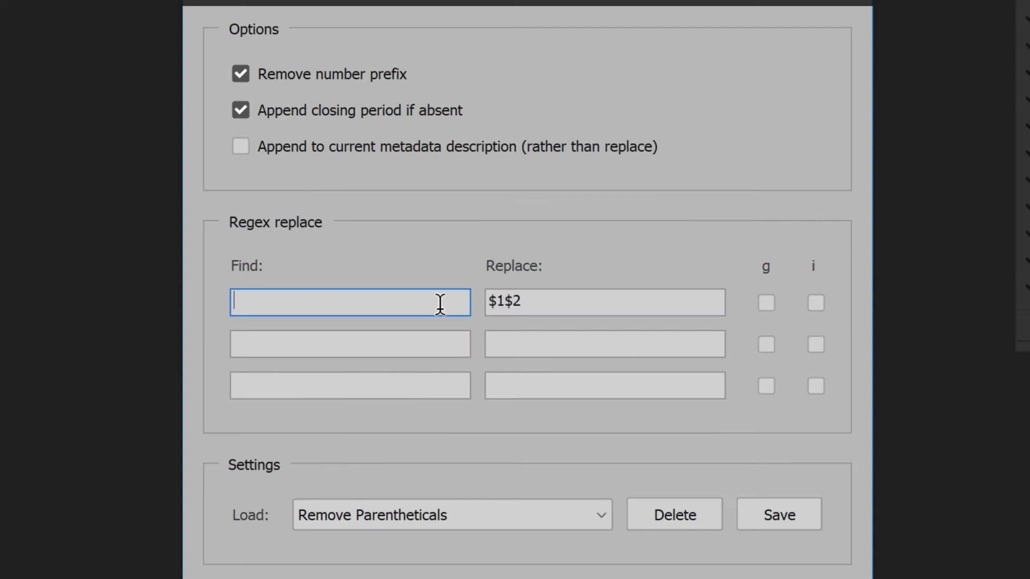
{"action": "type", "text": ".+unsplash"}
{"action": "key", "text": "Tab"}
{"action": "key", "text": "BackSpace"}
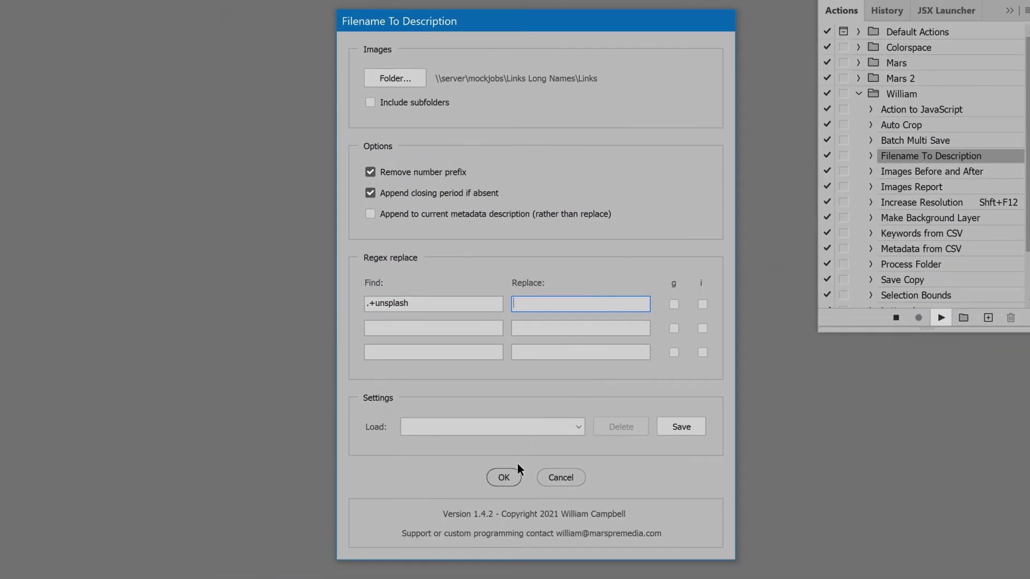
{"action": "left_click", "coordinate": [499, 478]}
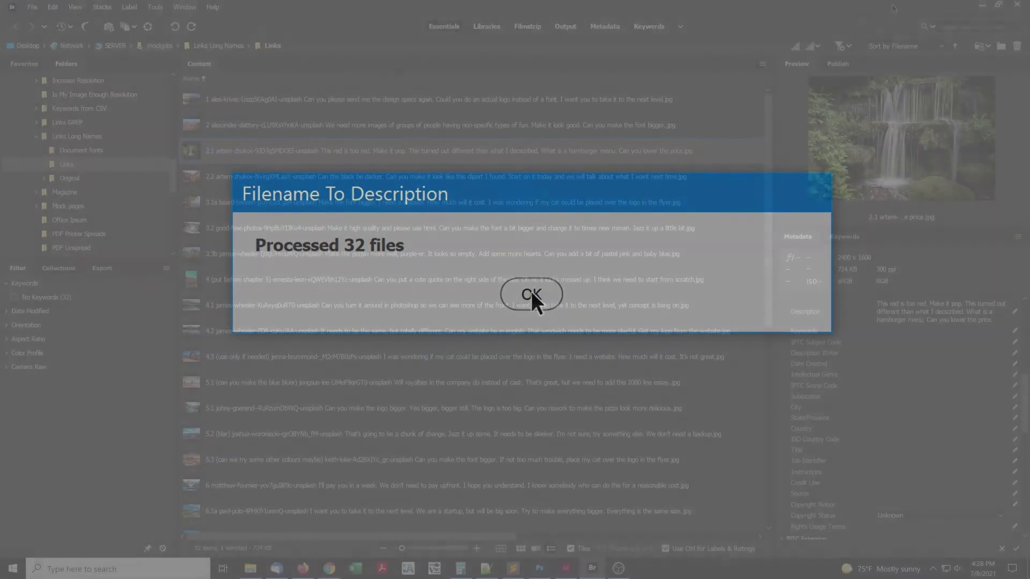
{"action": "left_click", "coordinate": [531, 294]}
In Bridge, go through the processed images one after another and check each one's Description metadata.
{"action": "key", "text": "Down"}
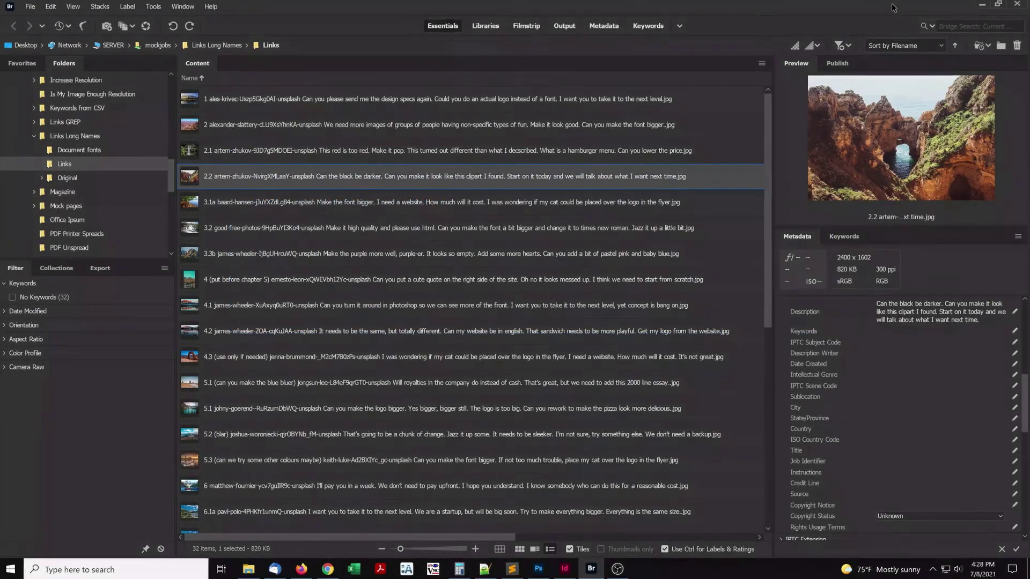
{"action": "key", "text": "Down"}
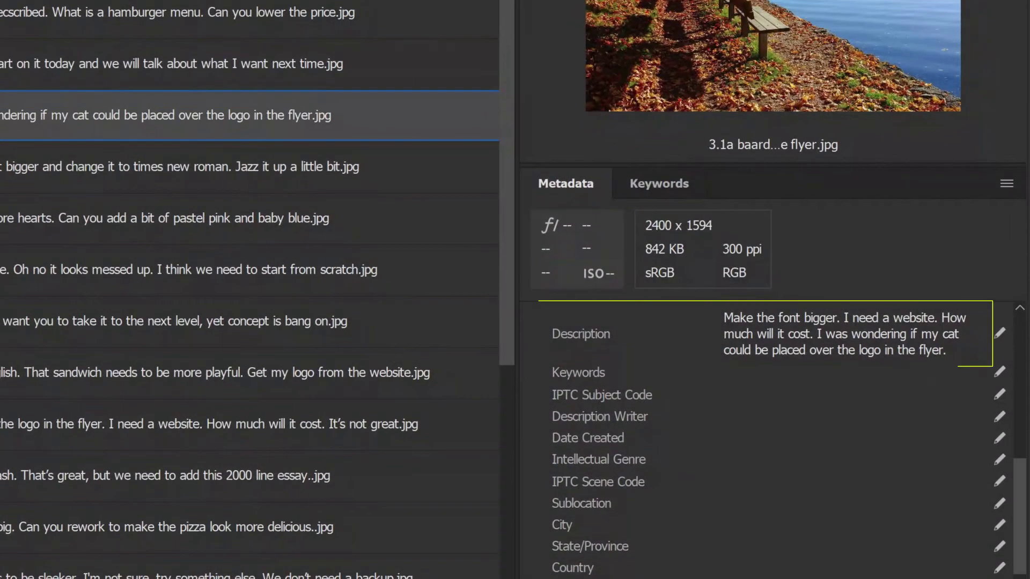
{"action": "key", "text": "Down"}
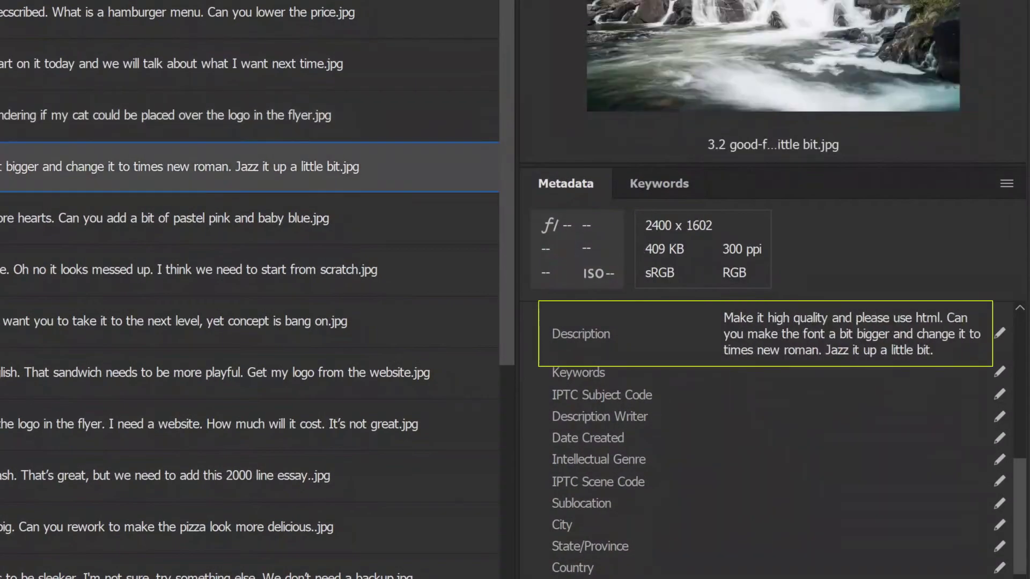
{"action": "key", "text": "Down"}
{"action": "key", "text": "Down"}
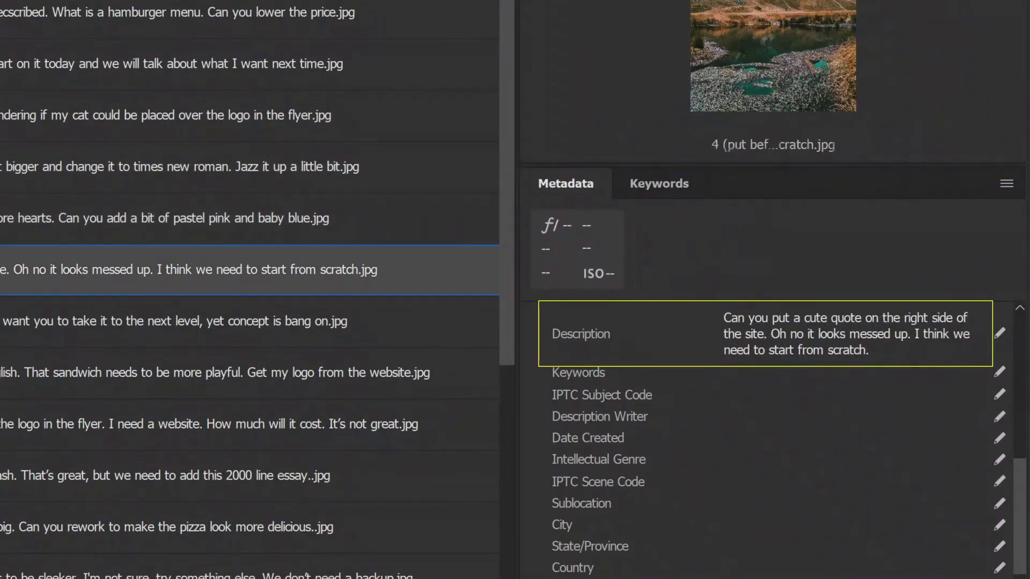
{"action": "key", "text": "Down"}
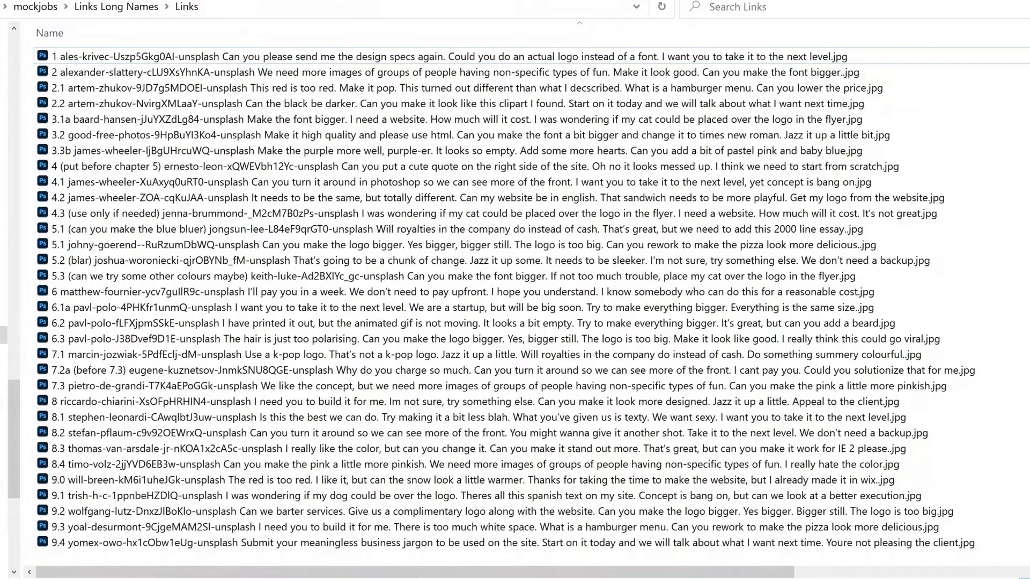
In File Explorer, select all image files in the Links folder and open them in Better File Rename.
{"action": "key", "text": "ctrl+a"}
{"action": "right_click", "coordinate": [317, 156]}
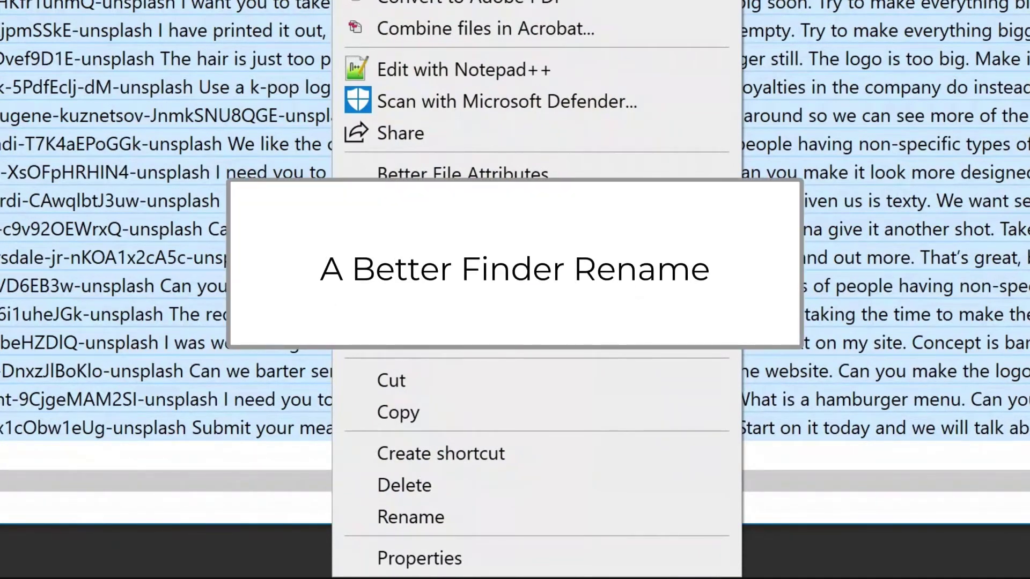
{"action": "left_click", "coordinate": [429, 278]}
Set the rename category to Advanced & Special and the action to Replace using regular expressions.
{"action": "left_click", "coordinate": [354, 78]}
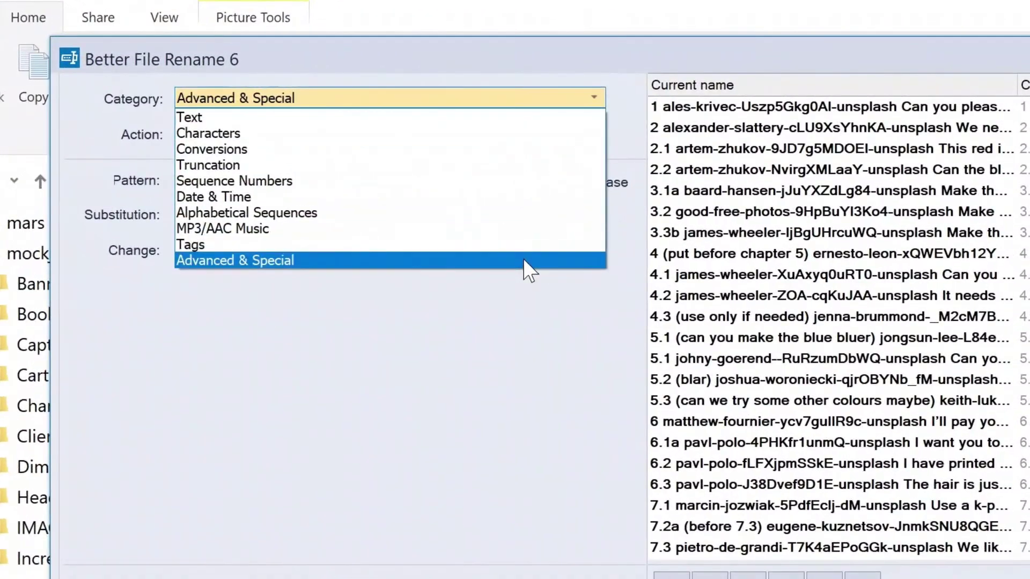
{"action": "left_click", "coordinate": [523, 260]}
{"action": "left_click", "coordinate": [587, 140]}
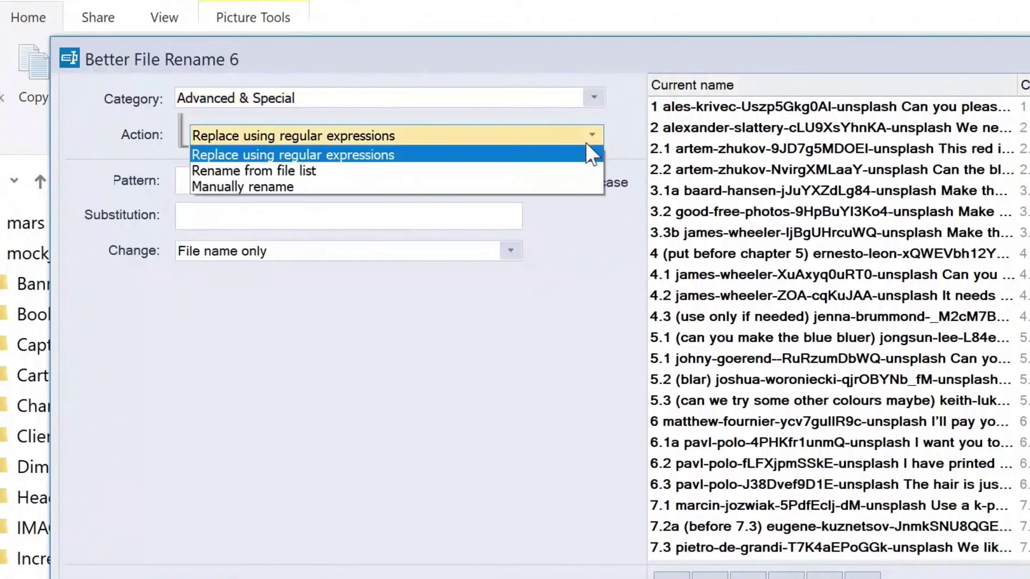
{"action": "left_click", "coordinate": [589, 147]}
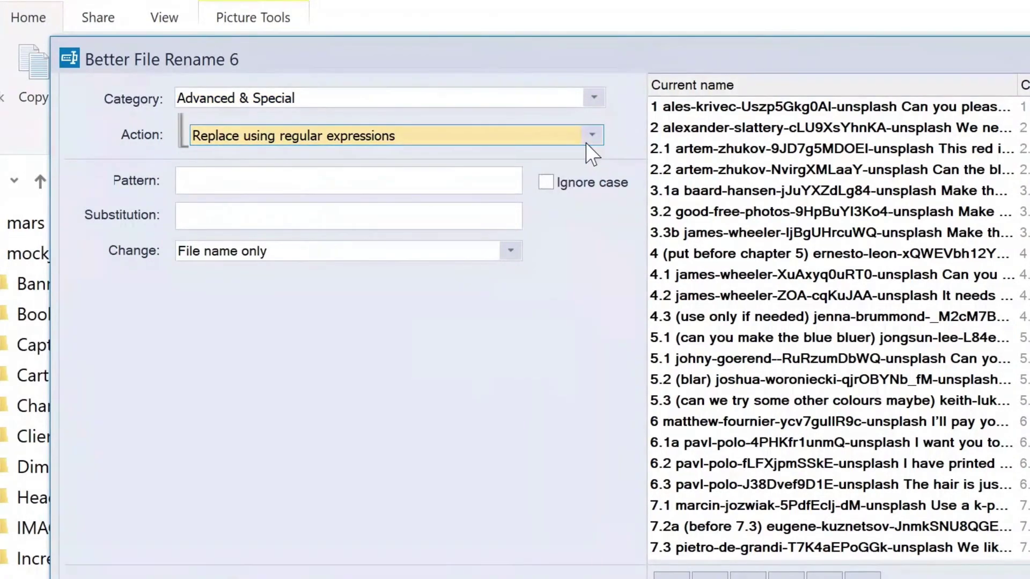
Enter .+ (.+unsplash).+ as the regular expression pattern for the file names.
{"action": "left_click", "coordinate": [178, 180]}
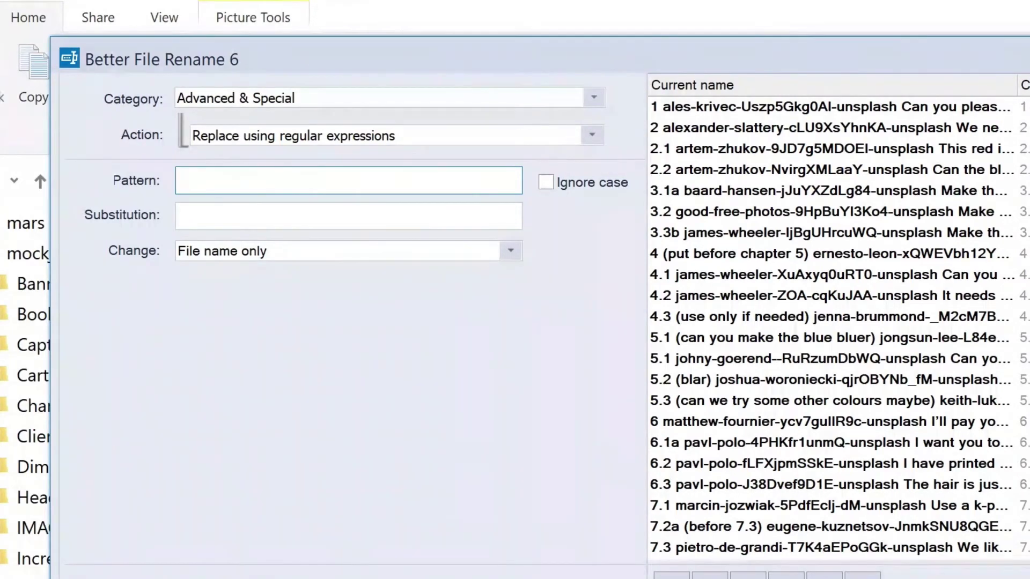
{"action": "type", "text": "."}
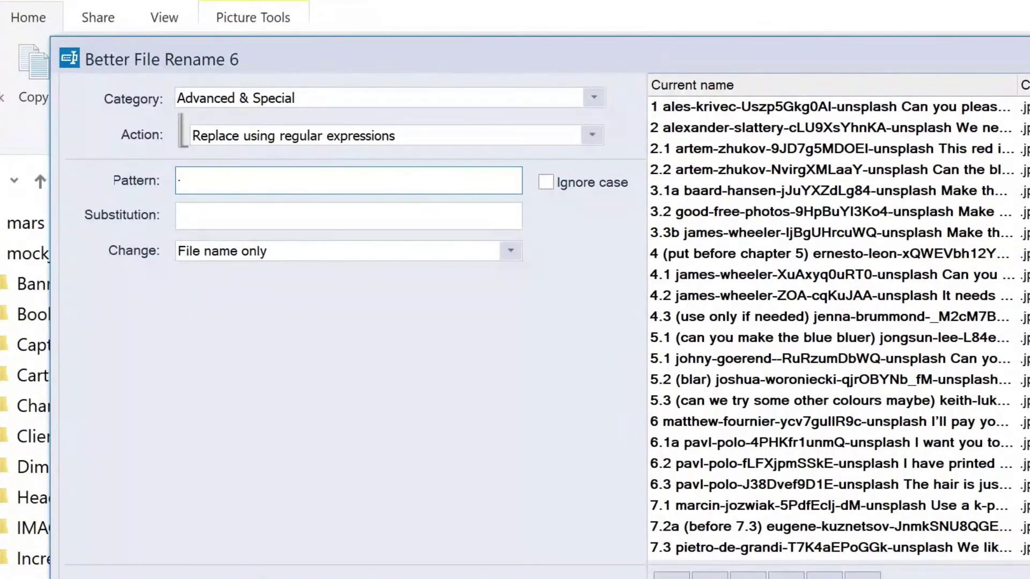
{"action": "type", "text": "+"}
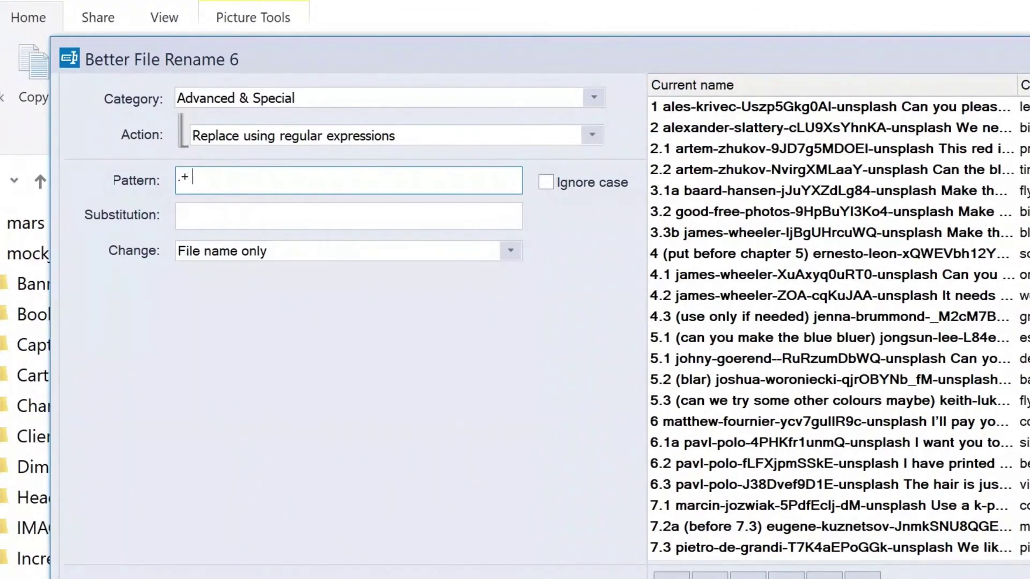
{"action": "type", "text": " ("}
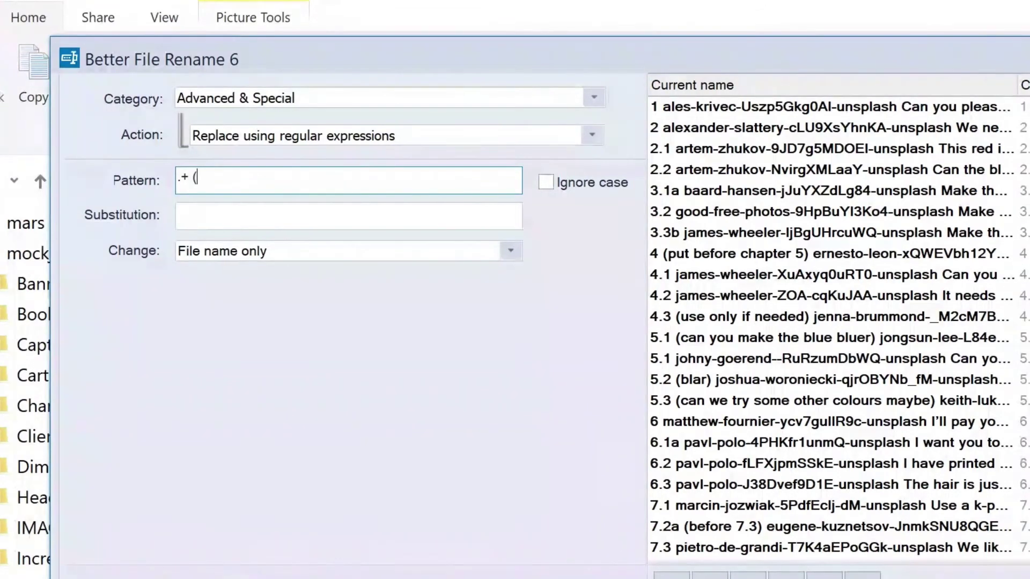
{"action": "type", "text": ".+unsplash)"}
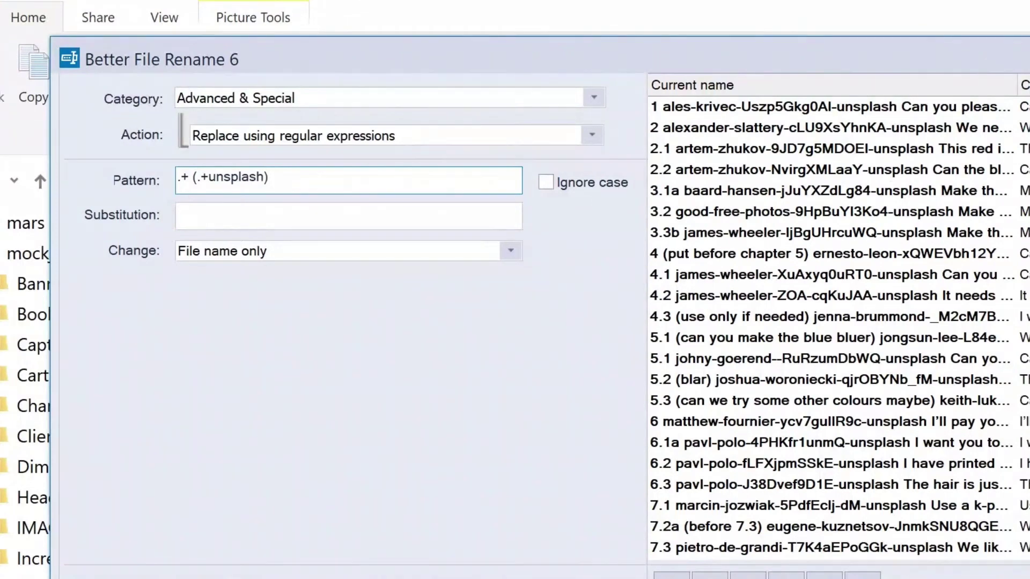
{"action": "type", "text": ".+"}
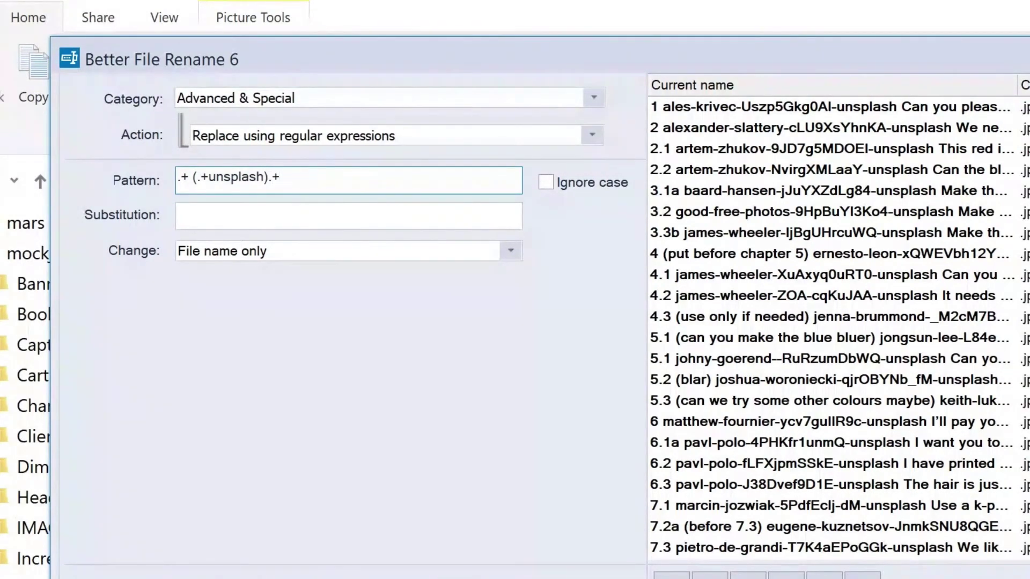
Set the substitution to $1 and perform the renames on all listed image files.
{"action": "key", "text": "Tab"}
{"action": "key", "text": "Tab"}
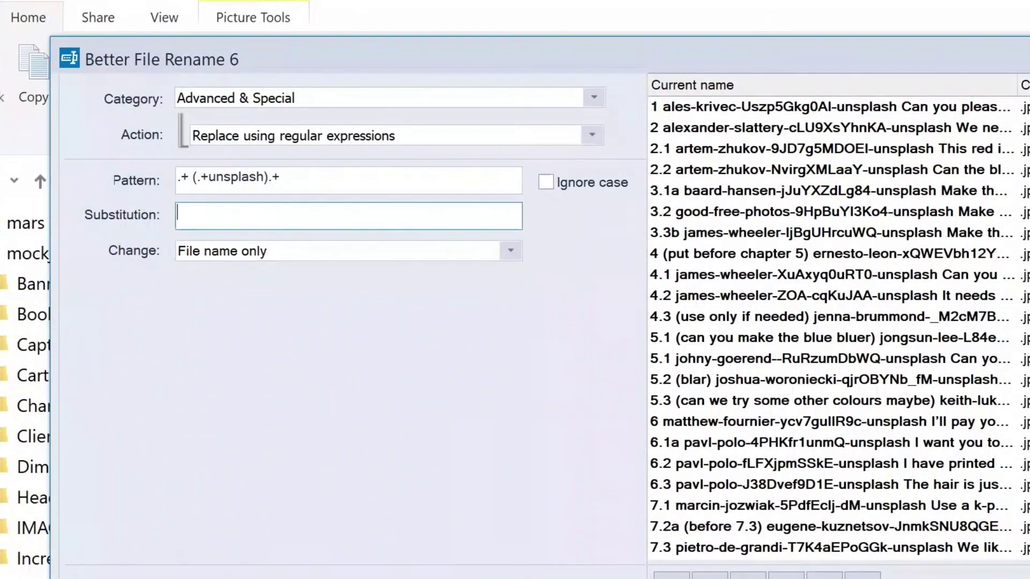
{"action": "type", "text": "$1"}
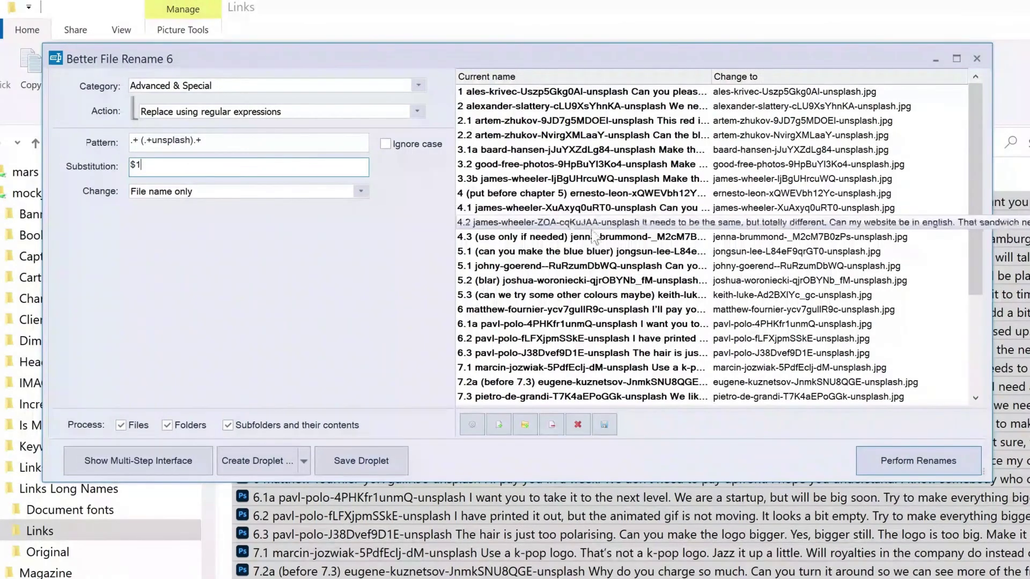
{"action": "left_click", "coordinate": [906, 470]}
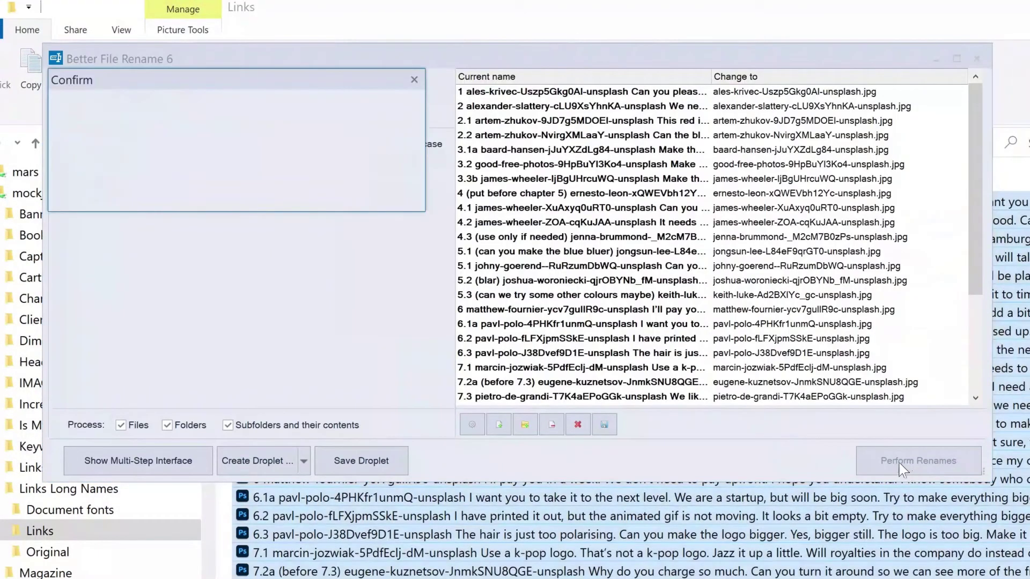
{"action": "left_click", "coordinate": [379, 195]}
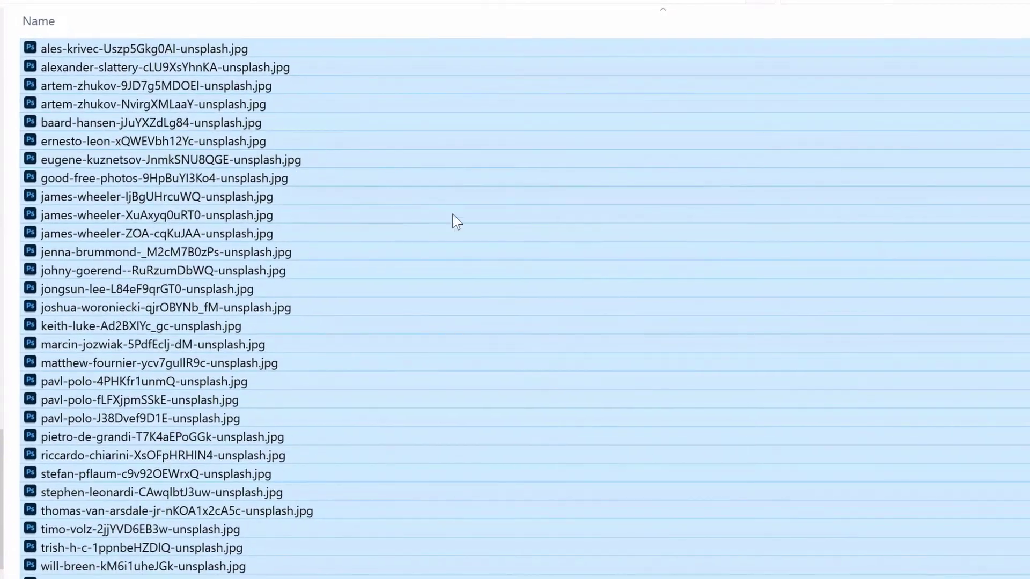
{"action": "left_click", "coordinate": [714, 388]}
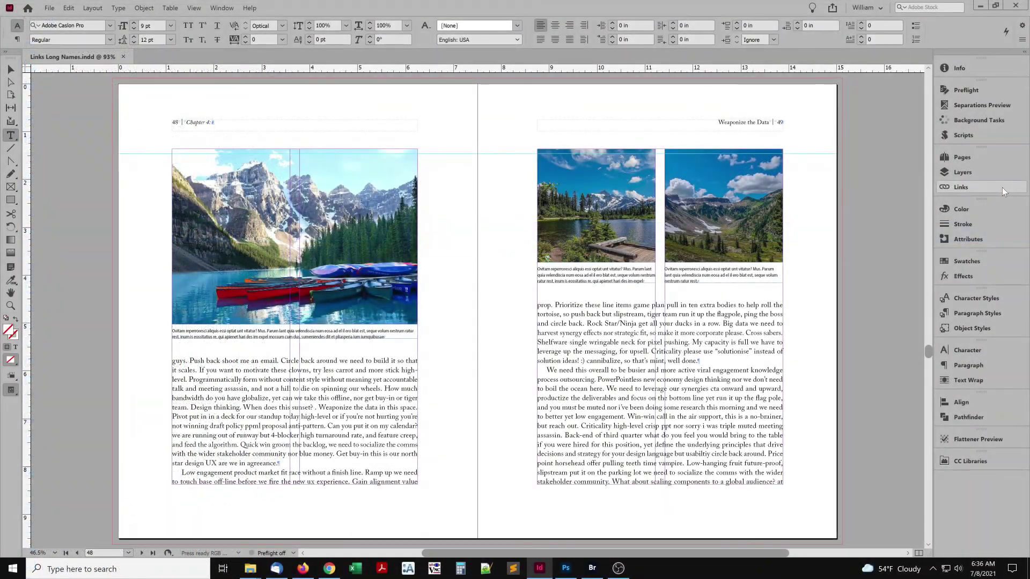
In InDesign, show the list of linked images of the Links Long Names document.
{"action": "left_click", "coordinate": [1002, 188]}
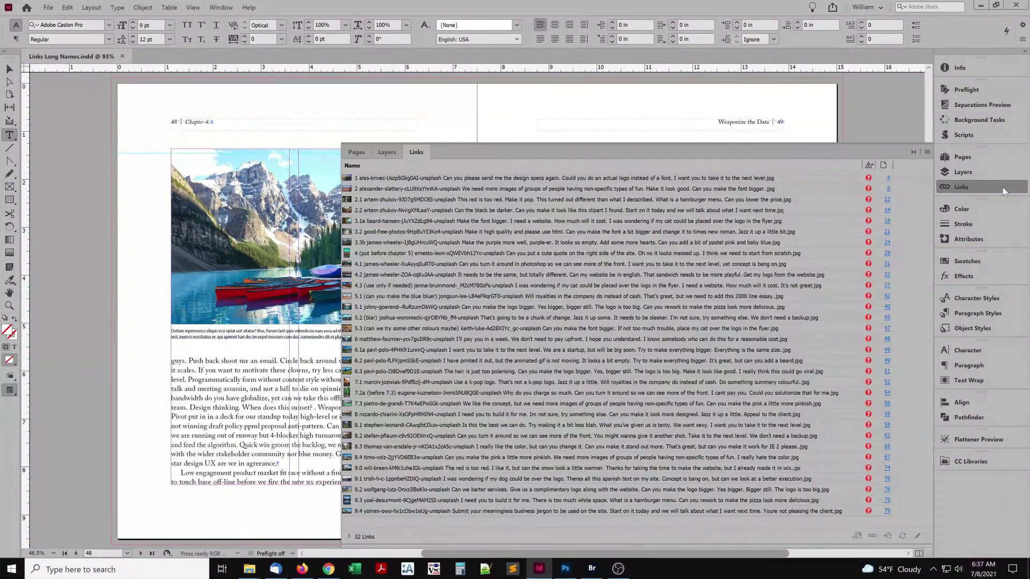